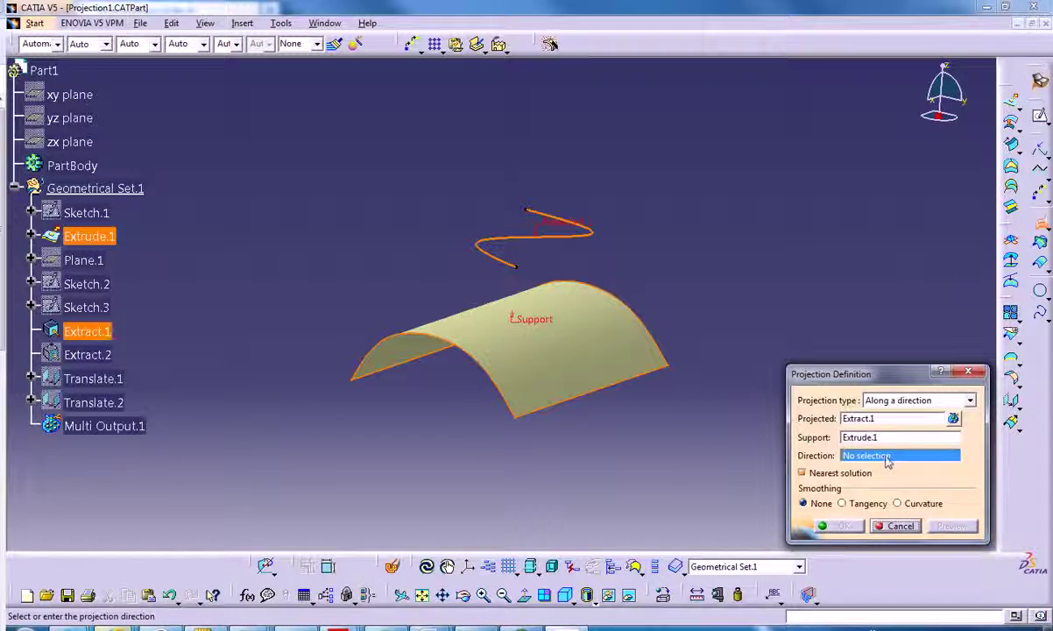
# - Set the projection direction to the Z component and project the Extract.1 curve onto the Extrude.1 surface
pyautogui.rightClick(885, 457)
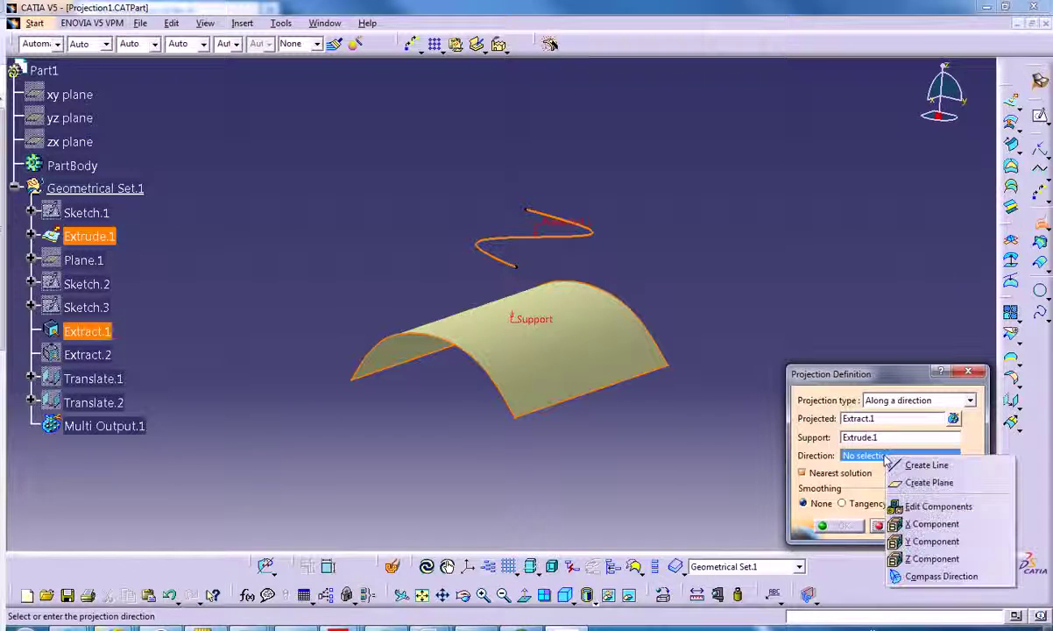
pyautogui.click(929, 558)
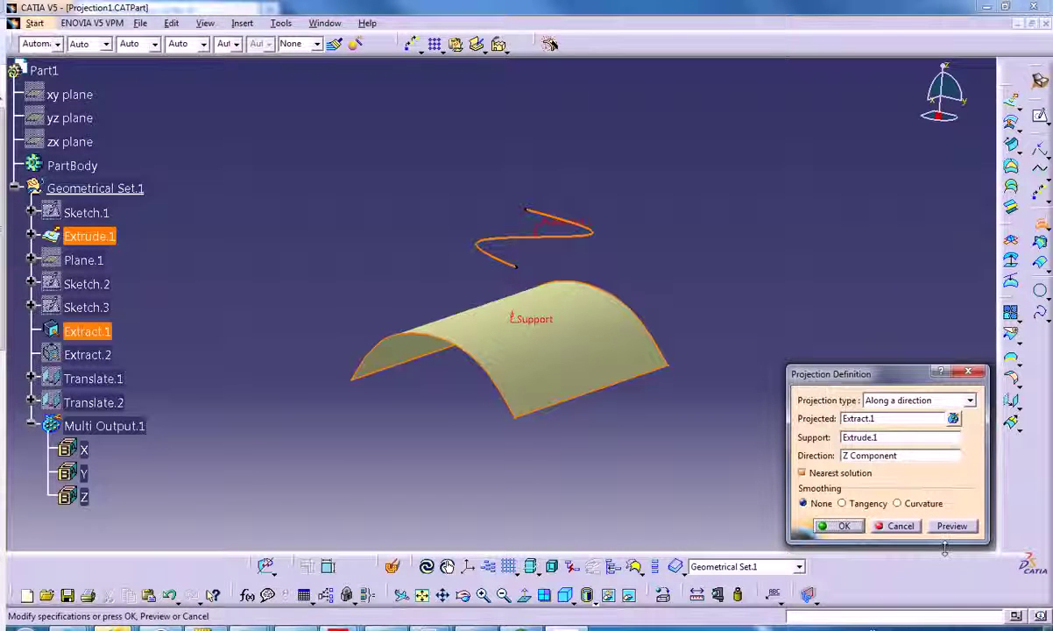
pyautogui.click(951, 526)
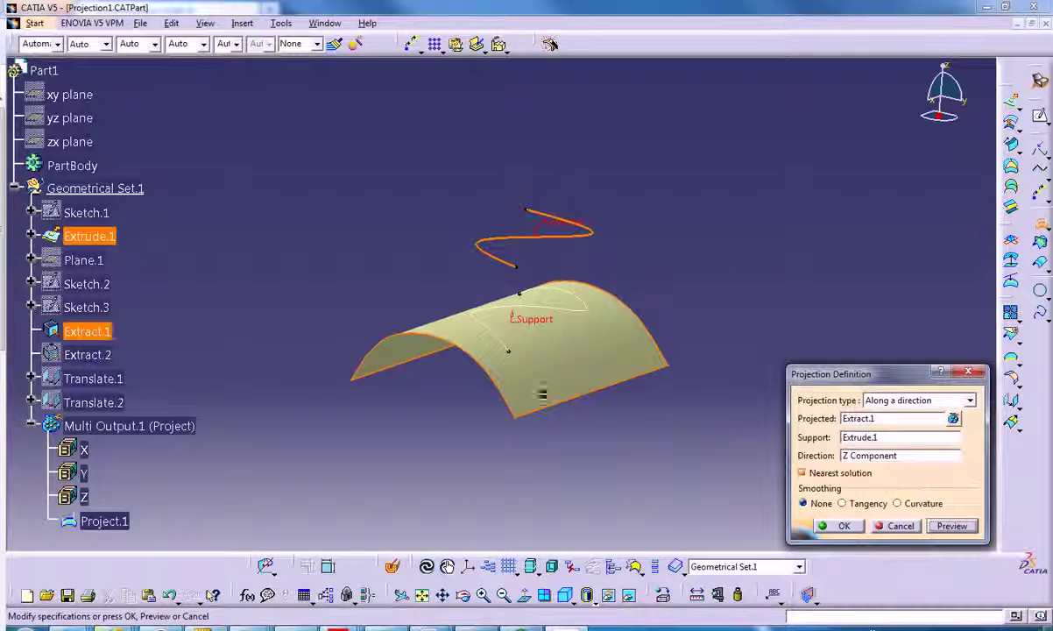
pyautogui.click(826, 525)
pyautogui.moveTo(468, 430); pyautogui.dragTo(486, 414, button='middle')
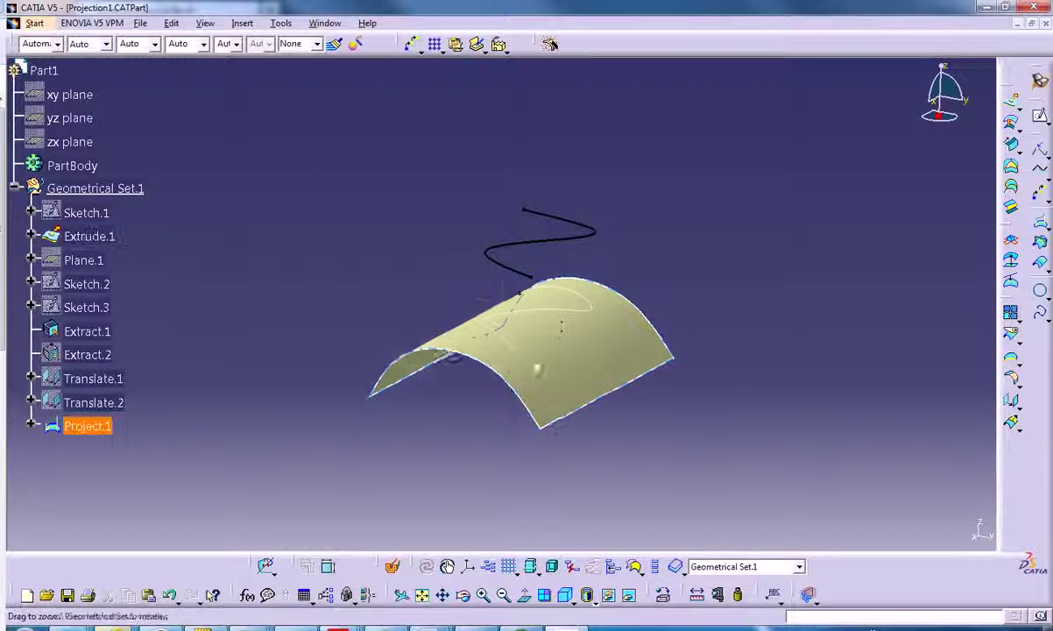
pyautogui.keyDown('ctrl'); pyautogui.moveTo(536, 368); pyautogui.dragTo(574, 316, button='middle'); pyautogui.keyUp('ctrl')
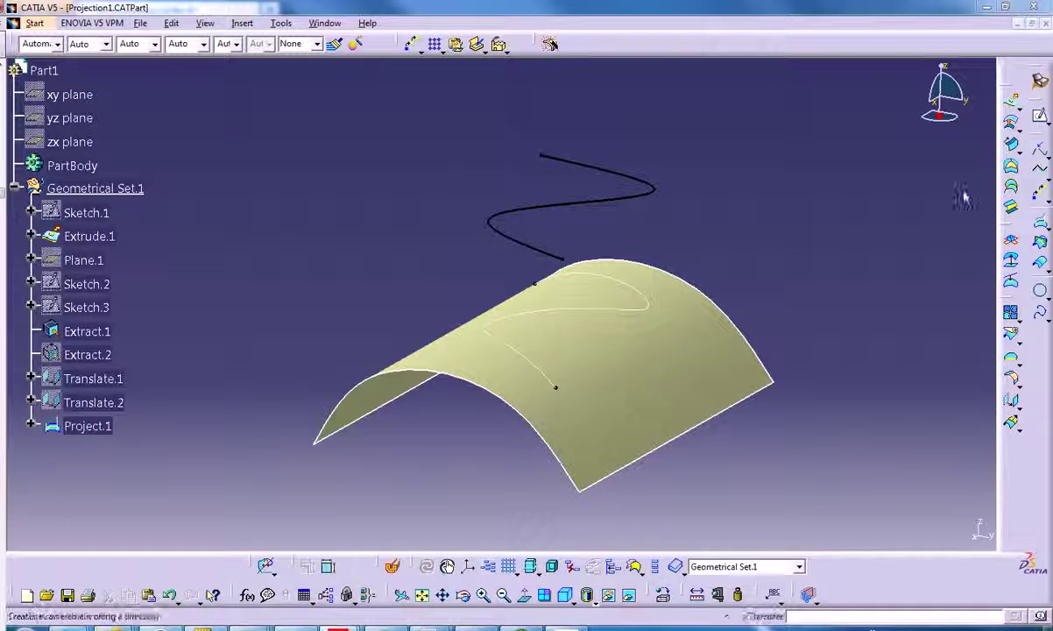
pyautogui.click(1013, 241)
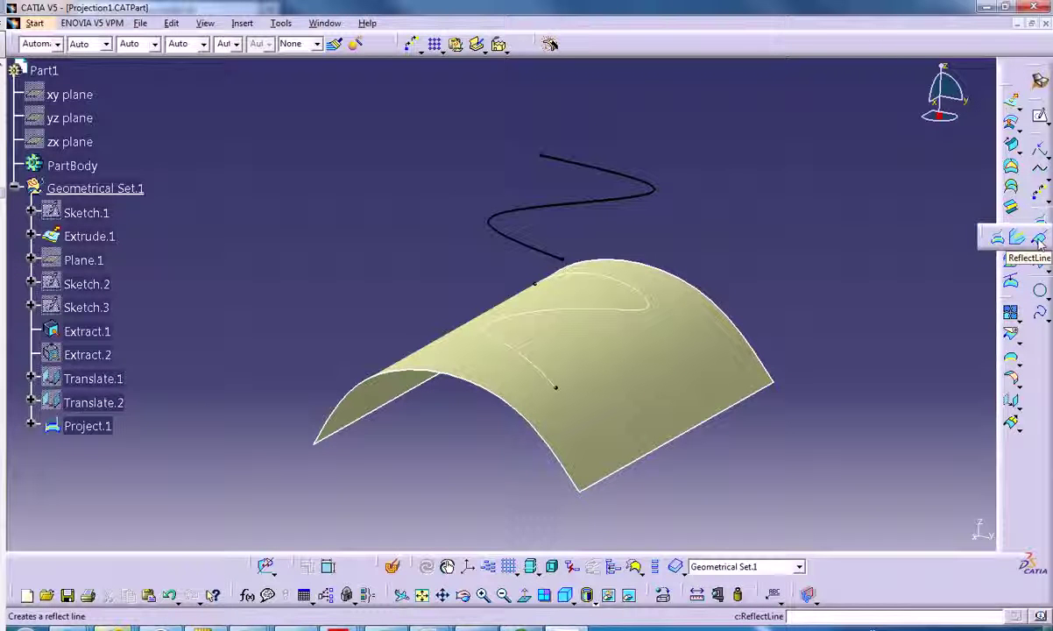
pyautogui.click(1040, 240)
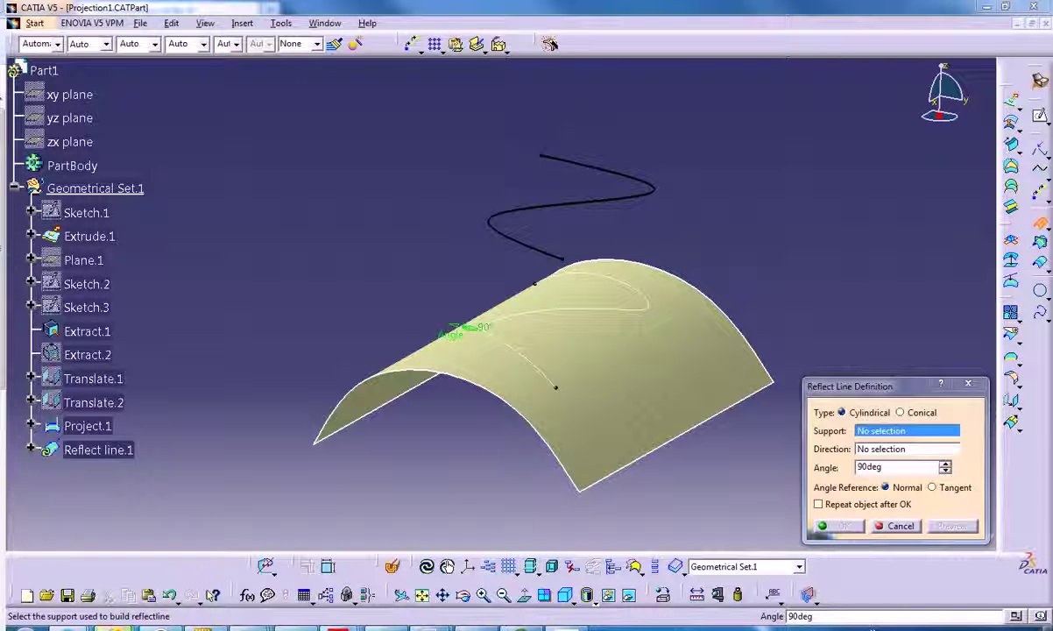
pyautogui.press('Escape')
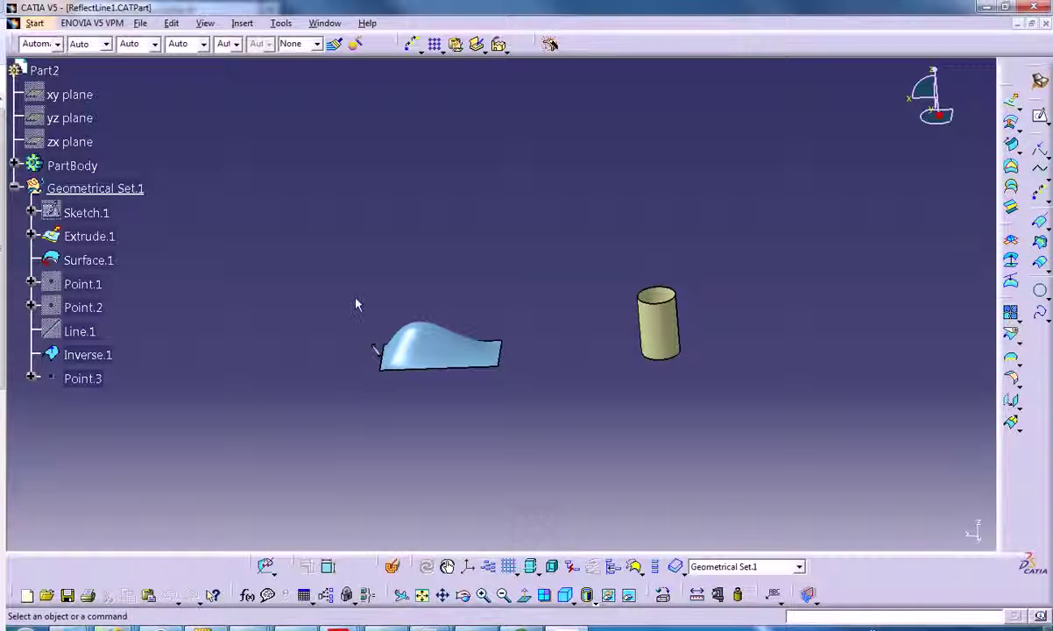
# - Define a conical reflect line on Surface.1 with Point.3 as its origin and preview it at 120 degrees
pyautogui.moveTo(500, 392); pyautogui.dragTo(528, 360, button='middle')
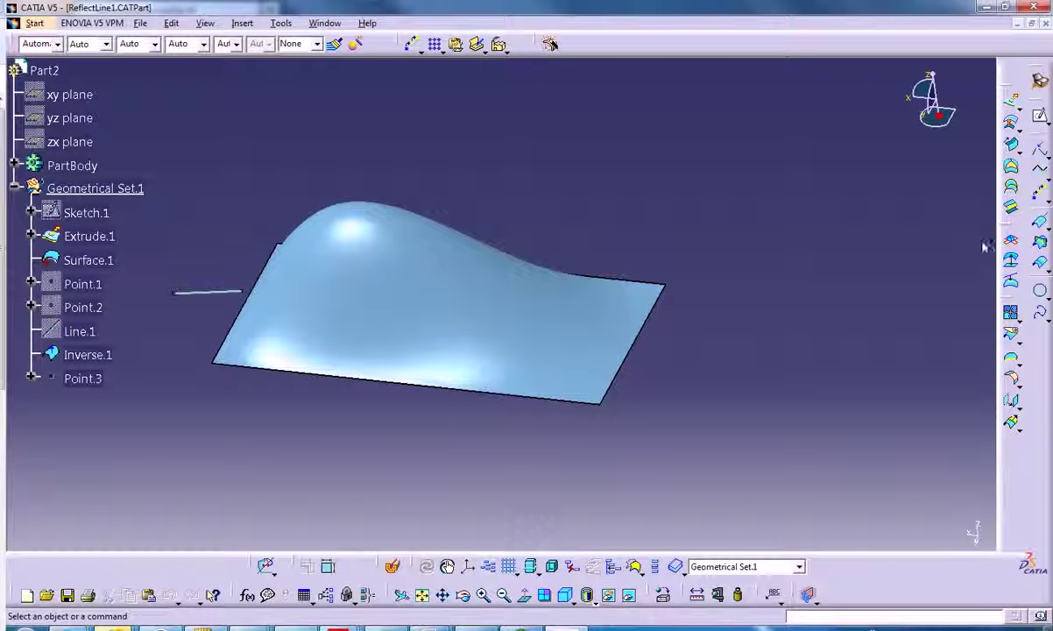
pyautogui.click(1041, 223)
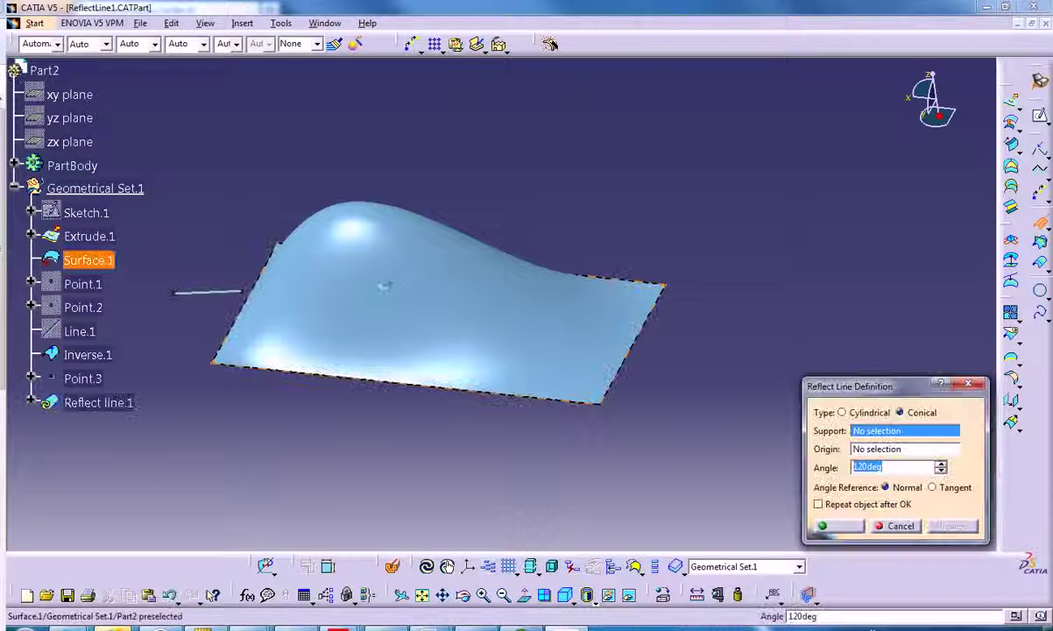
pyautogui.click(383, 286)
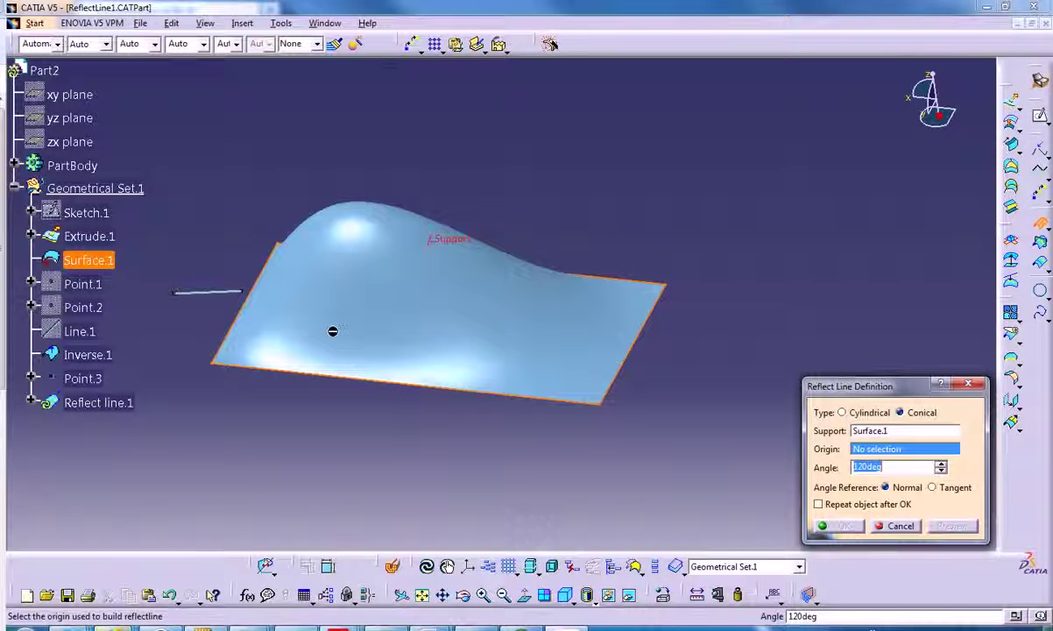
pyautogui.moveTo(332, 331); pyautogui.dragTo(407, 387, button='middle')
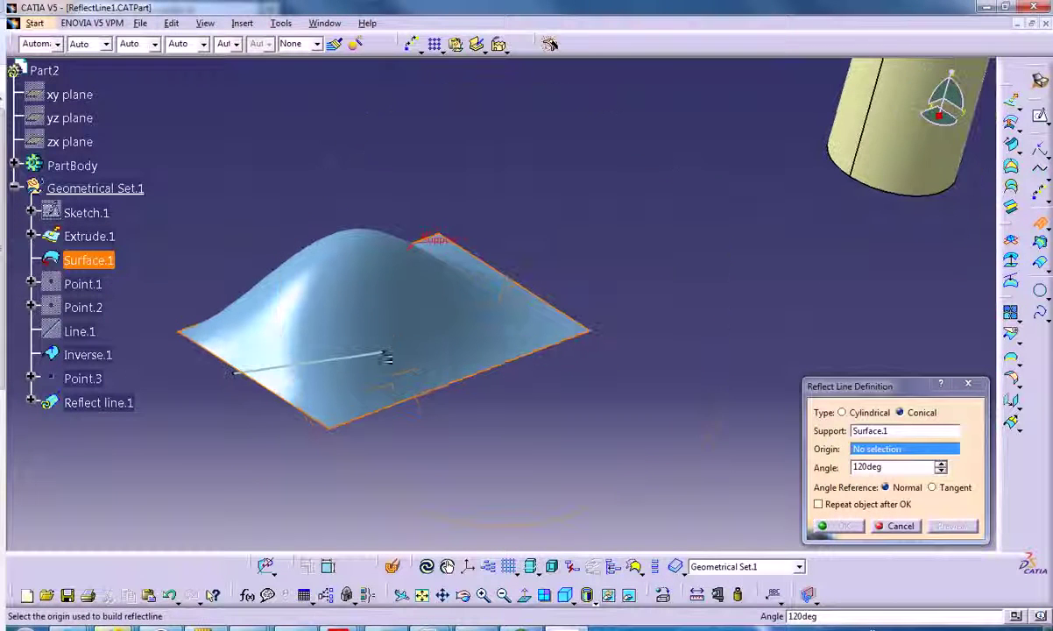
pyautogui.click(385, 353)
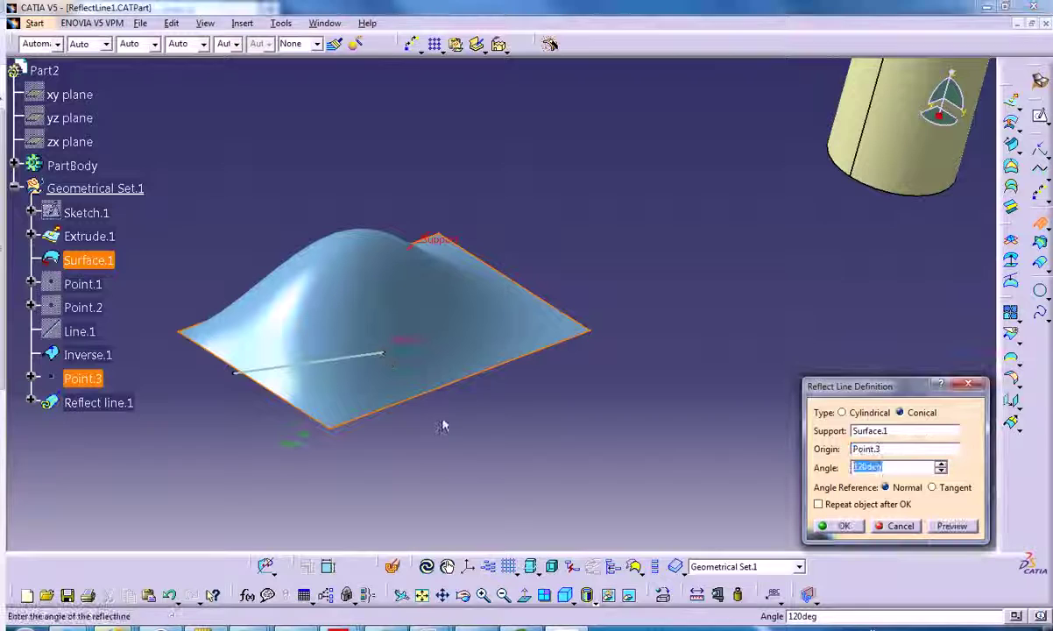
pyautogui.click(953, 528)
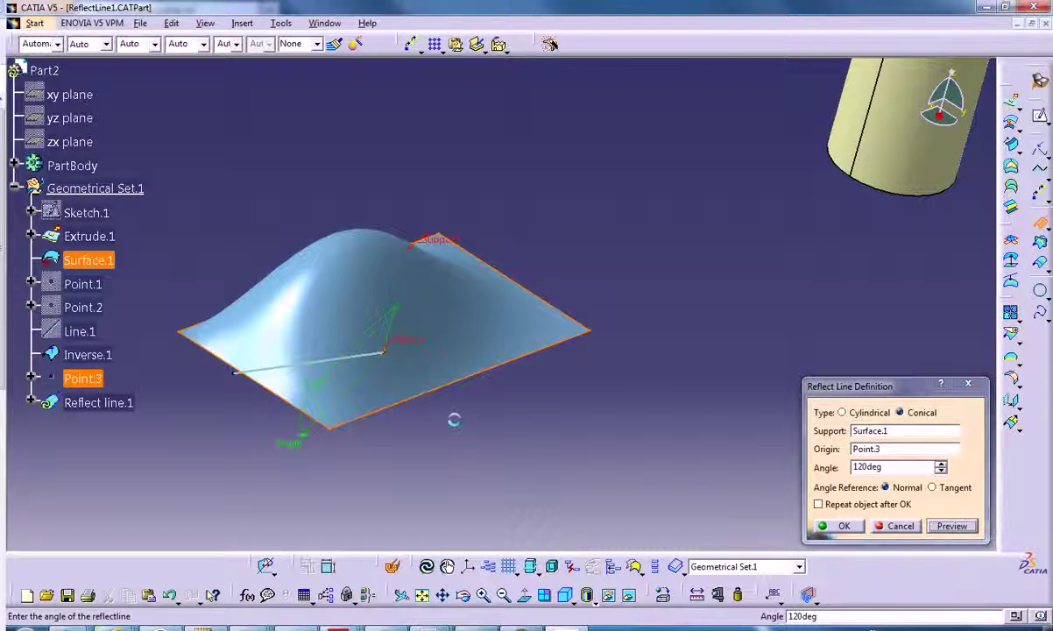
pyautogui.moveTo(396, 404); pyautogui.dragTo(442, 401, button='middle')
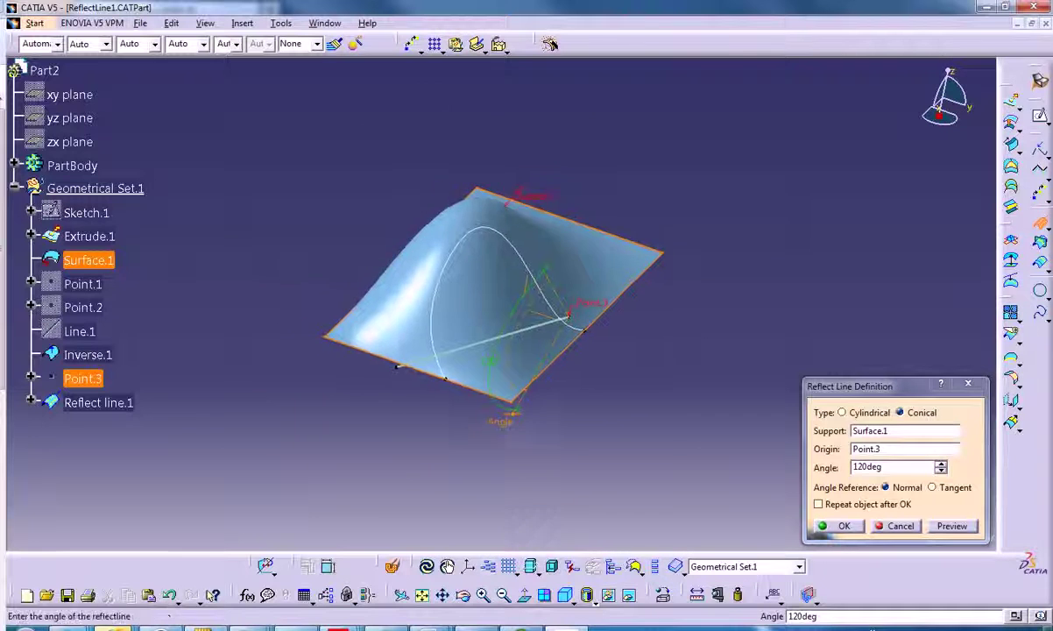
pyautogui.keyDown('ctrl'); pyautogui.moveTo(443, 464); pyautogui.dragTo(441, 409, button='middle'); pyautogui.keyUp('ctrl')
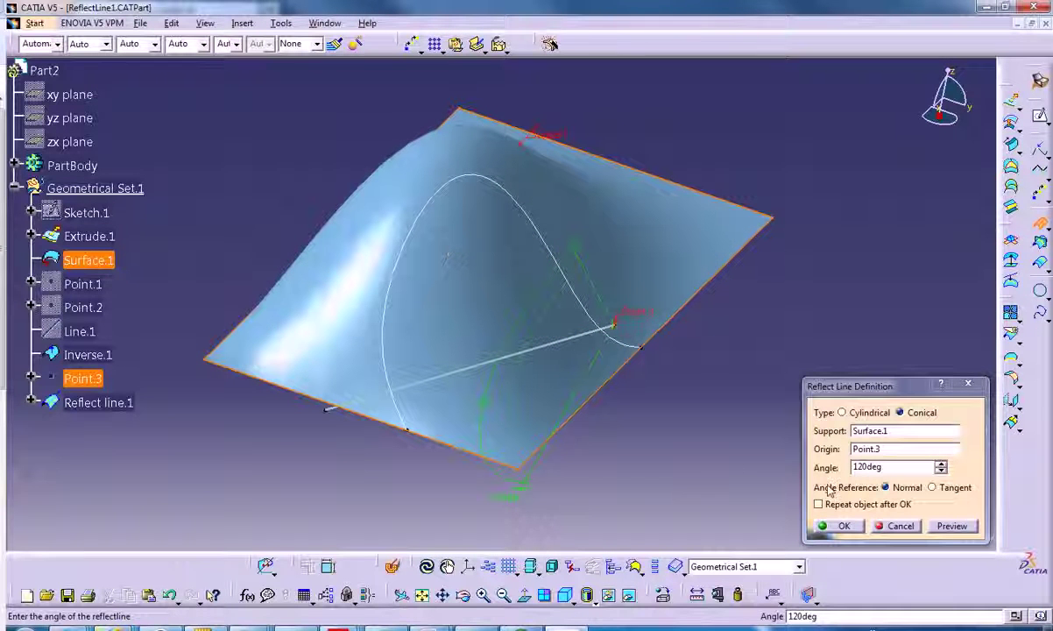
# - Raise the reflect line's angle to 125 degrees
pyautogui.click(940, 463)
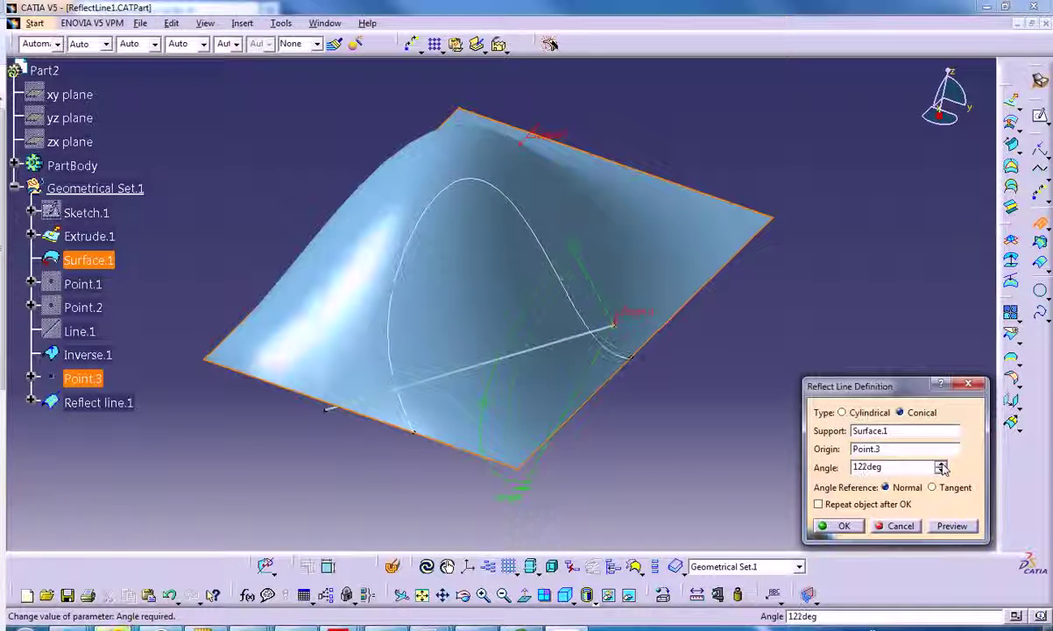
pyautogui.click(939, 464)
pyautogui.click(940, 463)
pyautogui.click(939, 463)
pyautogui.click(939, 464)
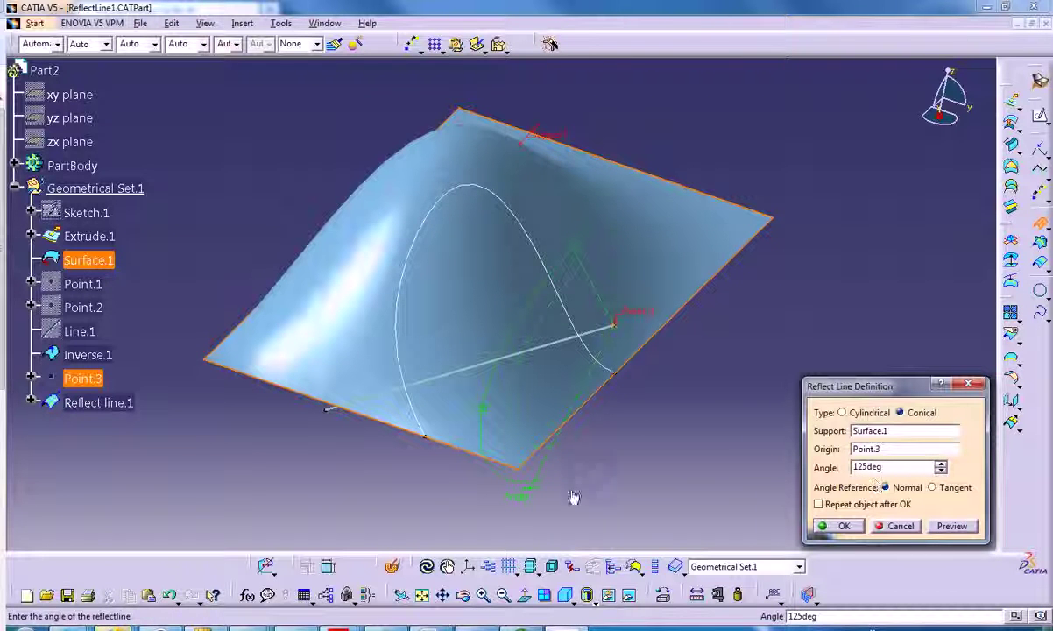
# - Lower the reflect line's angle to 116 degrees and create the reflect line
pyautogui.click(940, 470)
pyautogui.click(940, 471)
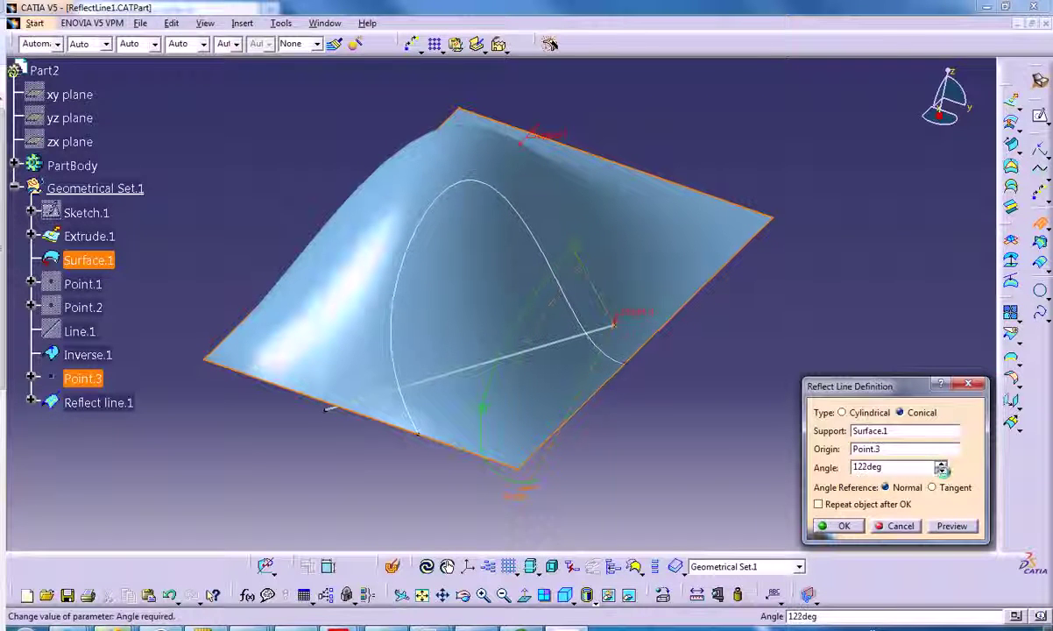
pyautogui.click(939, 471)
pyautogui.click(940, 470)
pyautogui.click(940, 470)
pyautogui.click(939, 471)
pyautogui.click(940, 470)
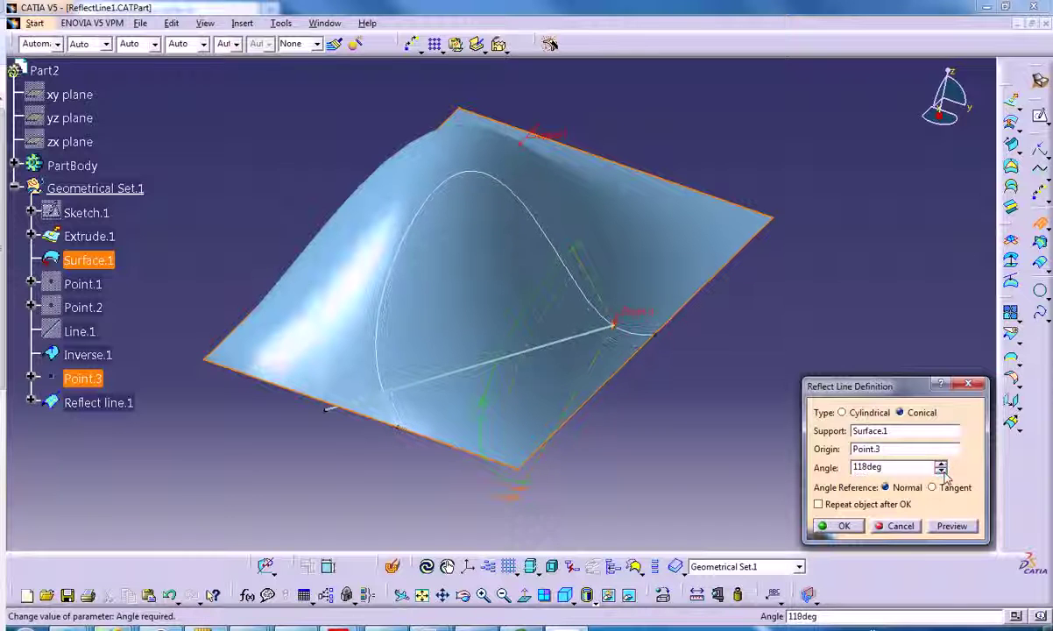
pyautogui.click(939, 471)
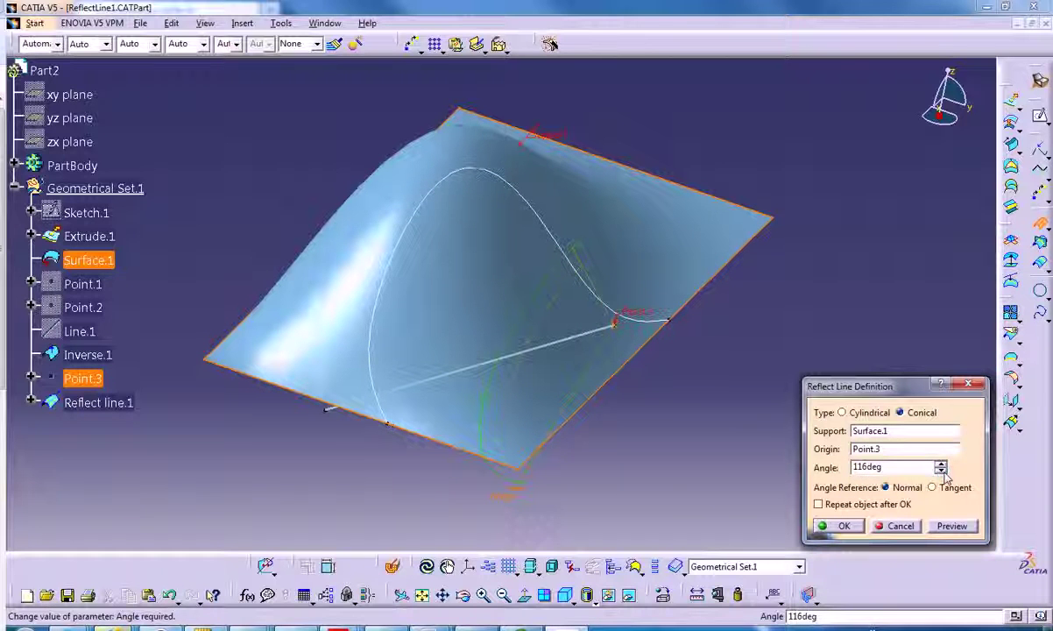
pyautogui.click(940, 470)
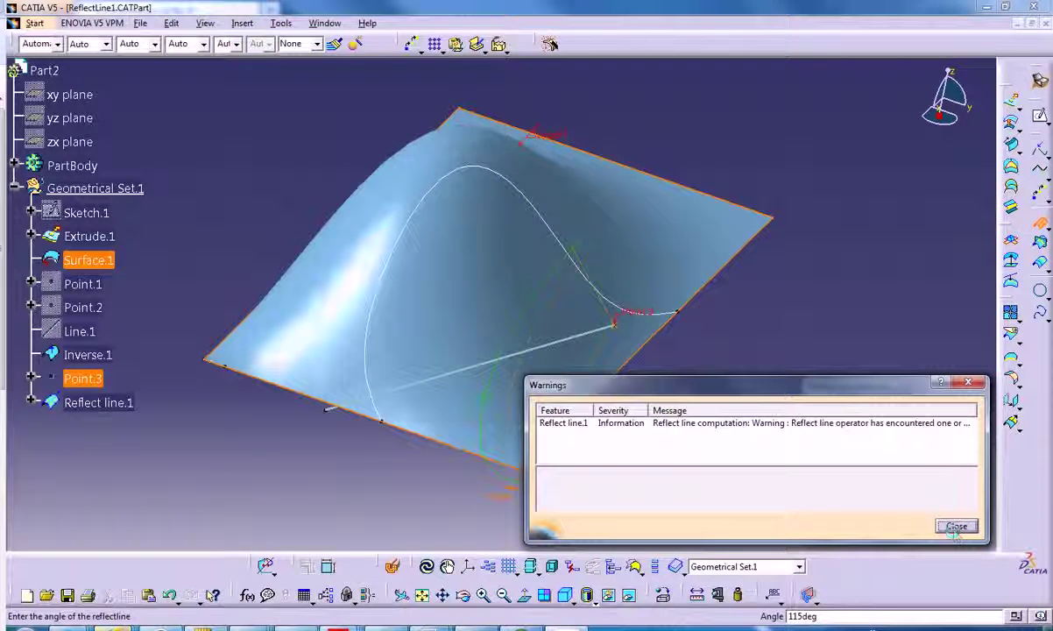
pyautogui.click(955, 525)
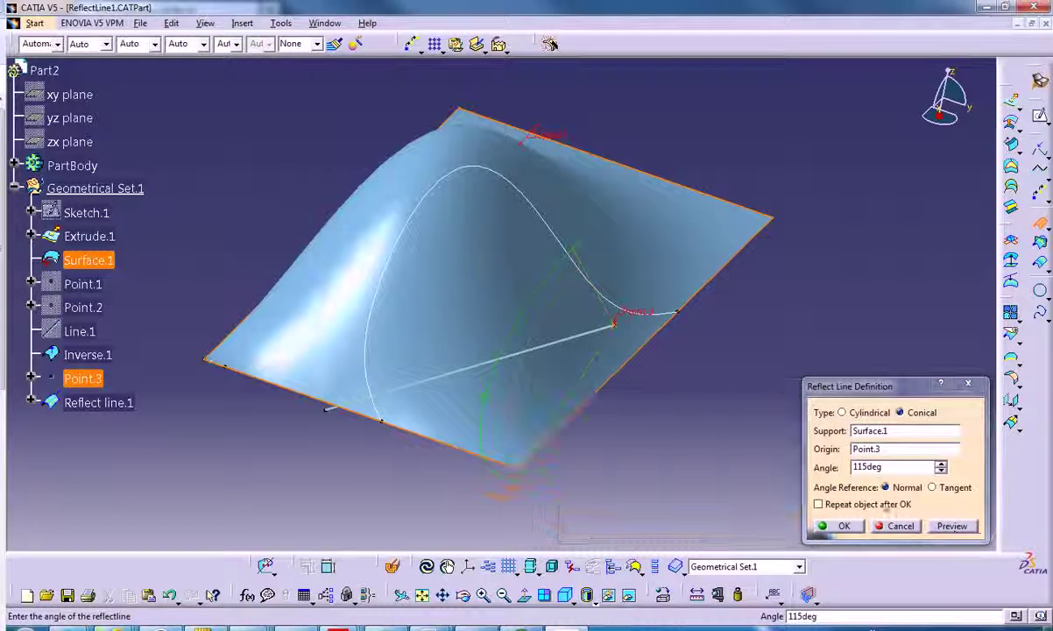
pyautogui.click(940, 464)
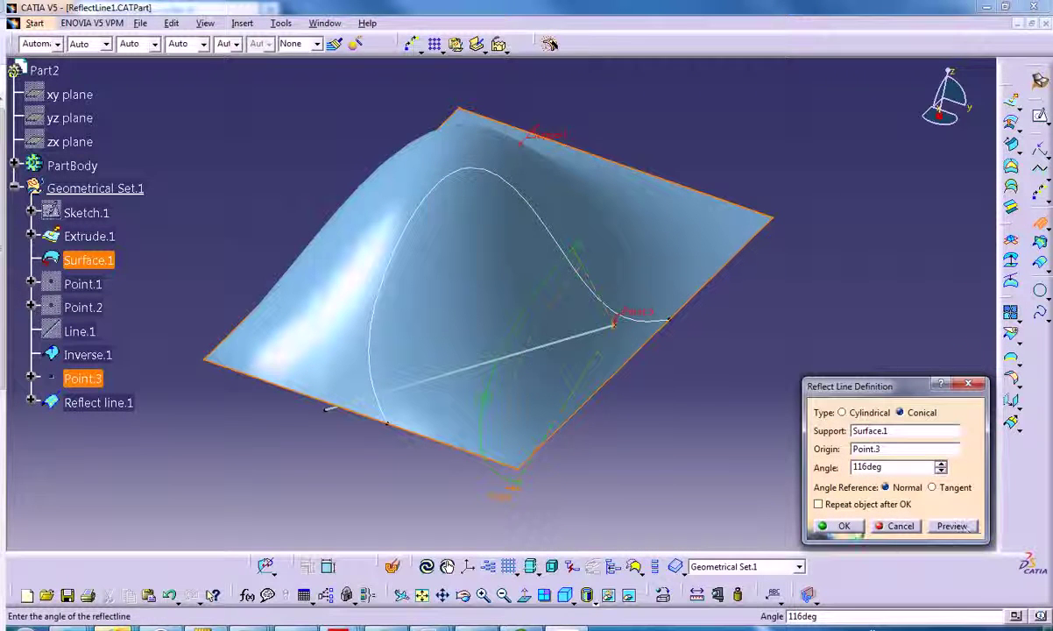
pyautogui.click(843, 526)
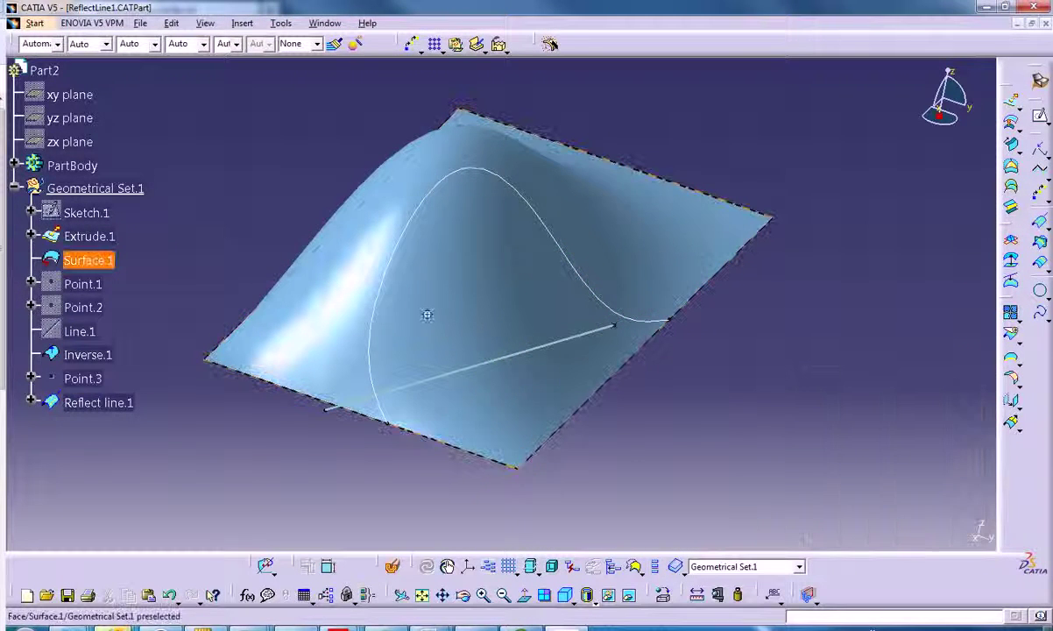
# - Split Surface.1 using the reflect line as the cutting element, keeping the portion enclosed beneath the curve
pyautogui.moveTo(427, 313); pyautogui.dragTo(627, 383, button='middle')
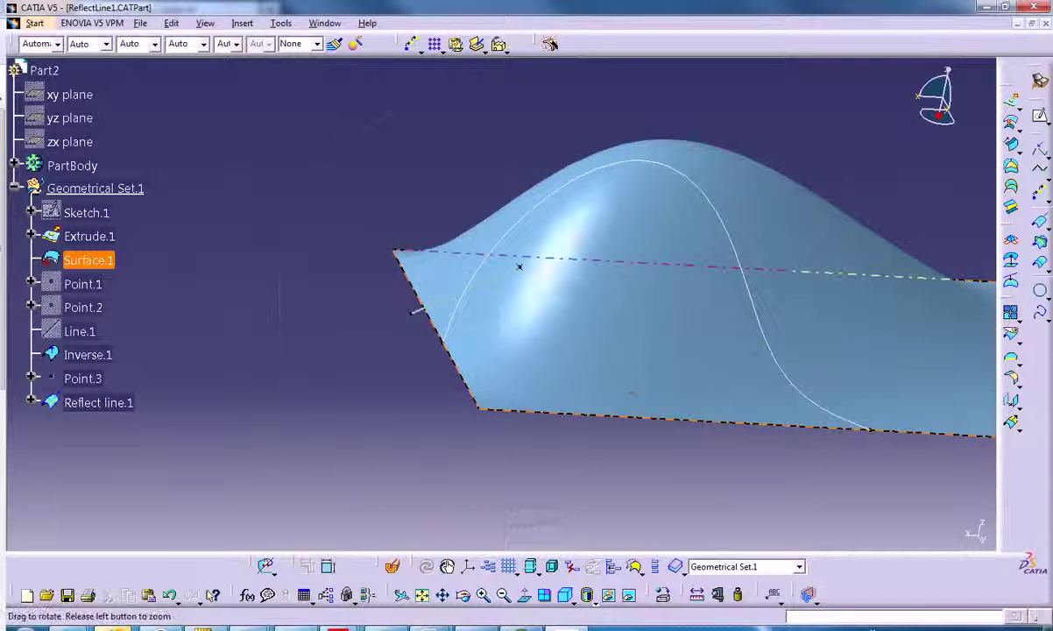
pyautogui.moveTo(557, 379); pyautogui.dragTo(994, 381, button='middle')
pyautogui.click(1011, 377)
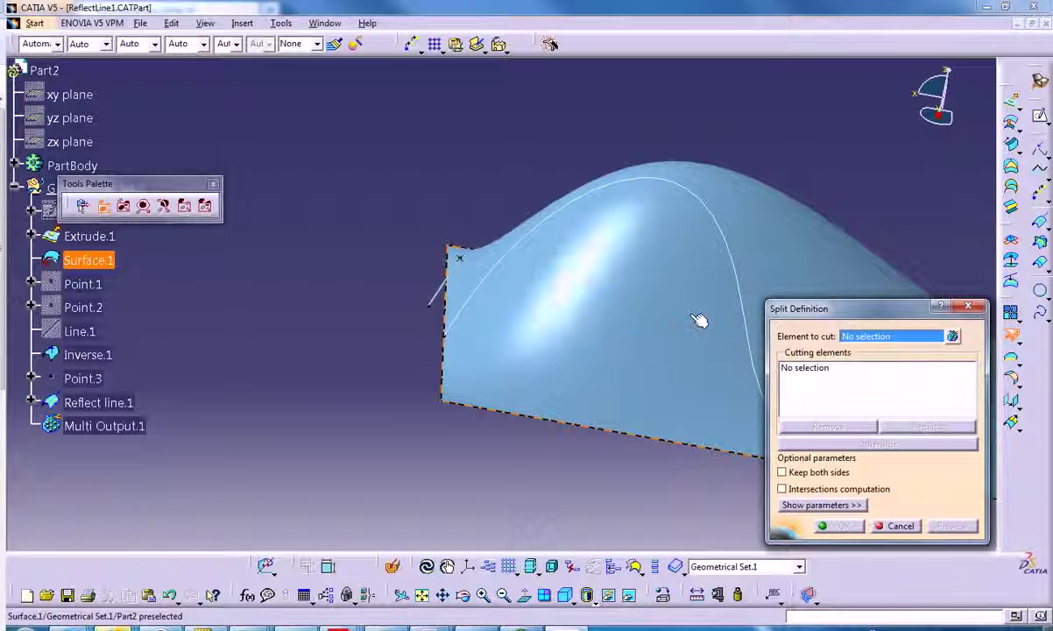
pyautogui.click(629, 324)
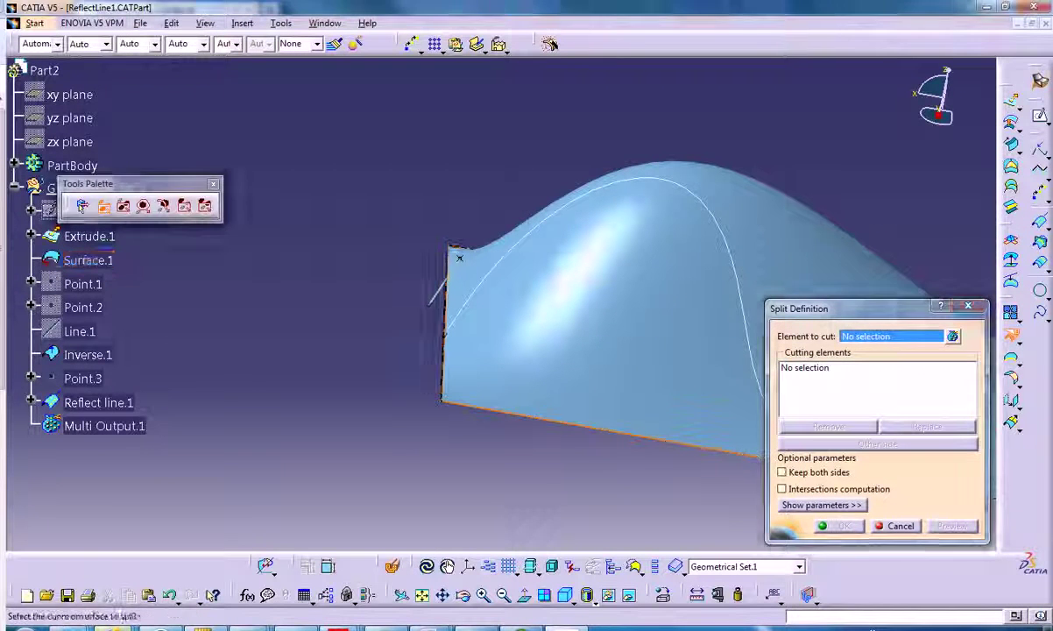
pyautogui.click(738, 254)
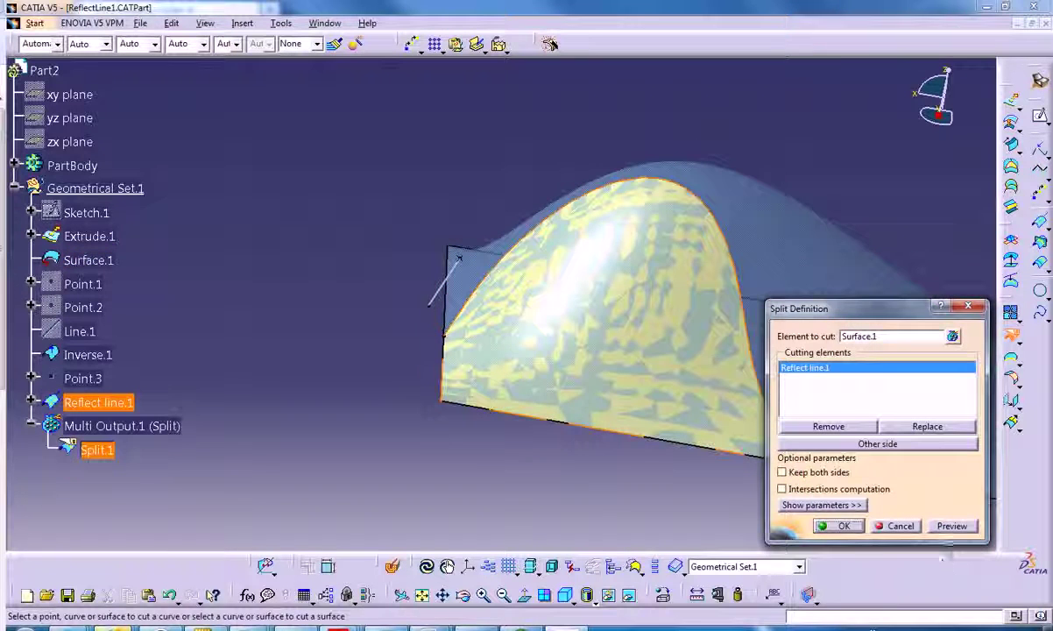
pyautogui.click(834, 530)
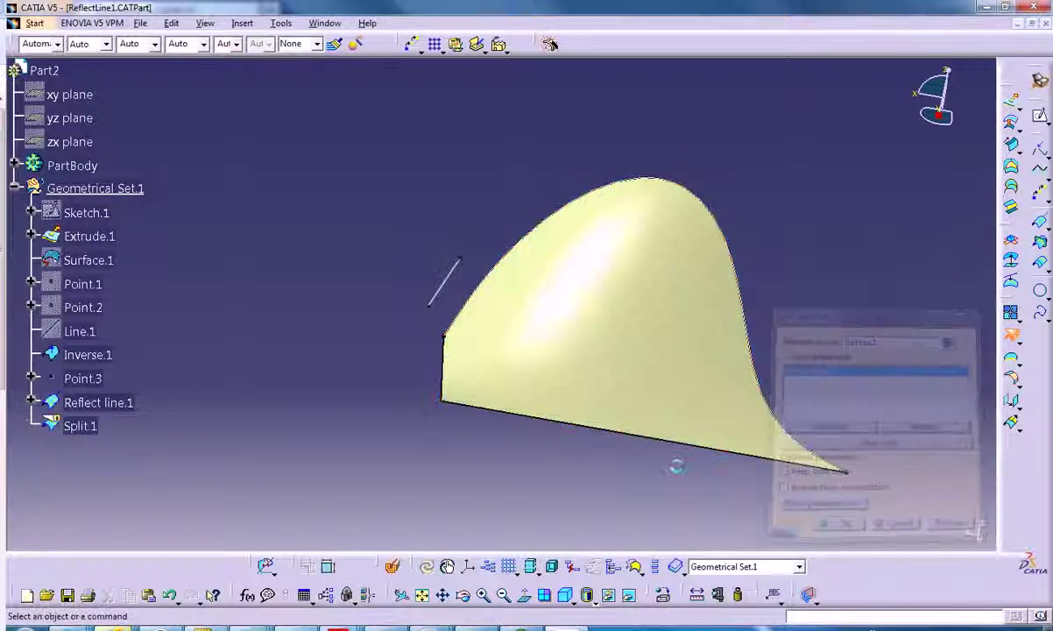
pyautogui.moveTo(495, 366); pyautogui.dragTo(692, 297, button='middle')
pyautogui.moveTo(625, 399); pyautogui.dragTo(476, 442, button='middle')
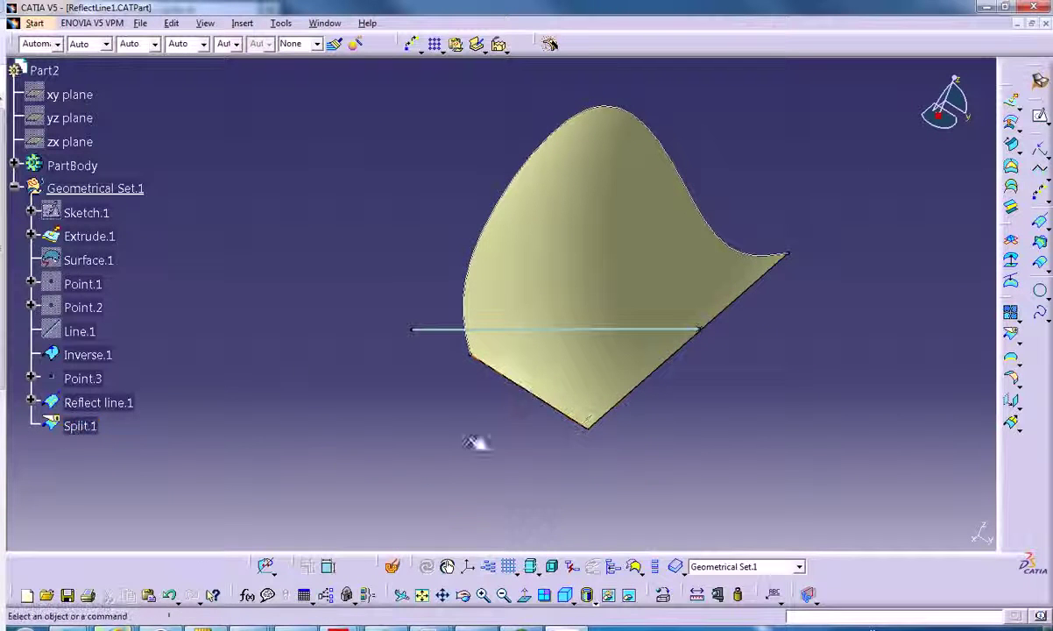
# - Undo the split of Surface.1
pyautogui.click(169, 595)
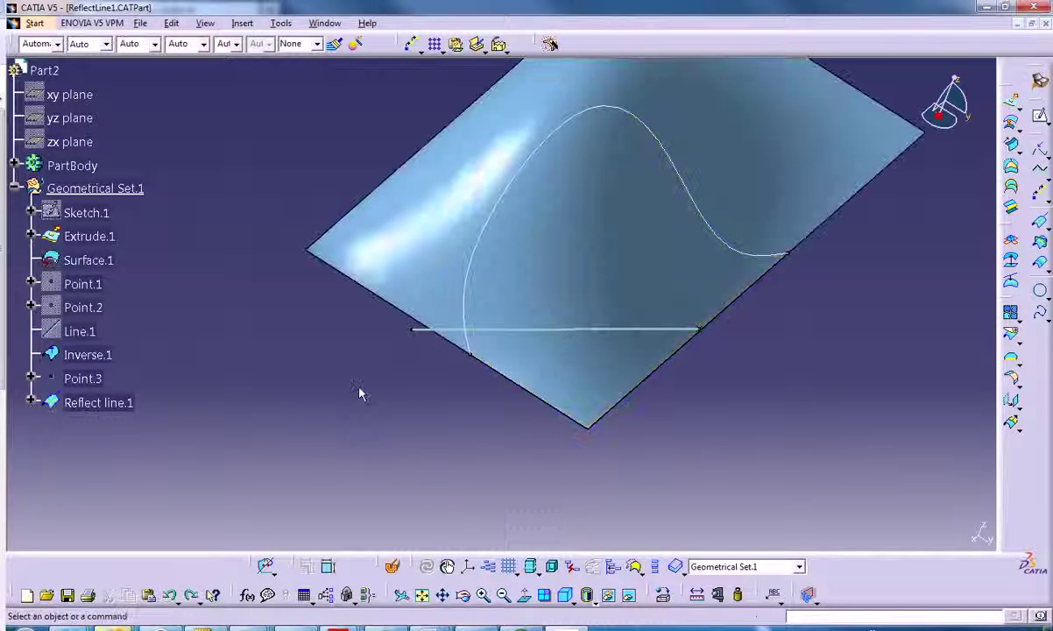
pyautogui.moveTo(416, 482); pyautogui.dragTo(634, 458, button='middle')
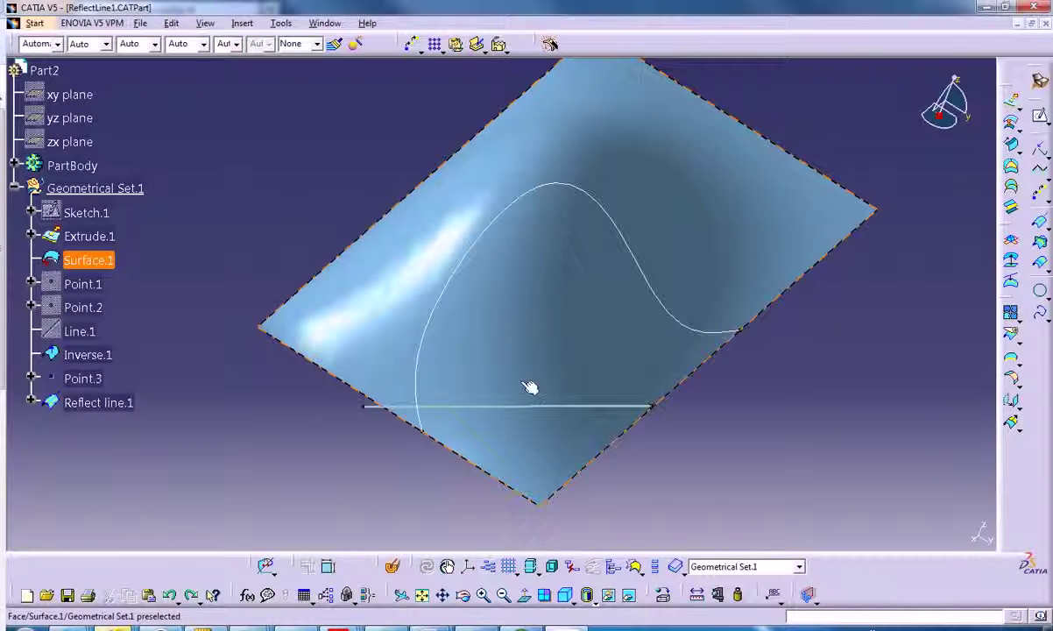
pyautogui.moveTo(529, 387); pyautogui.dragTo(473, 393, button='middle')
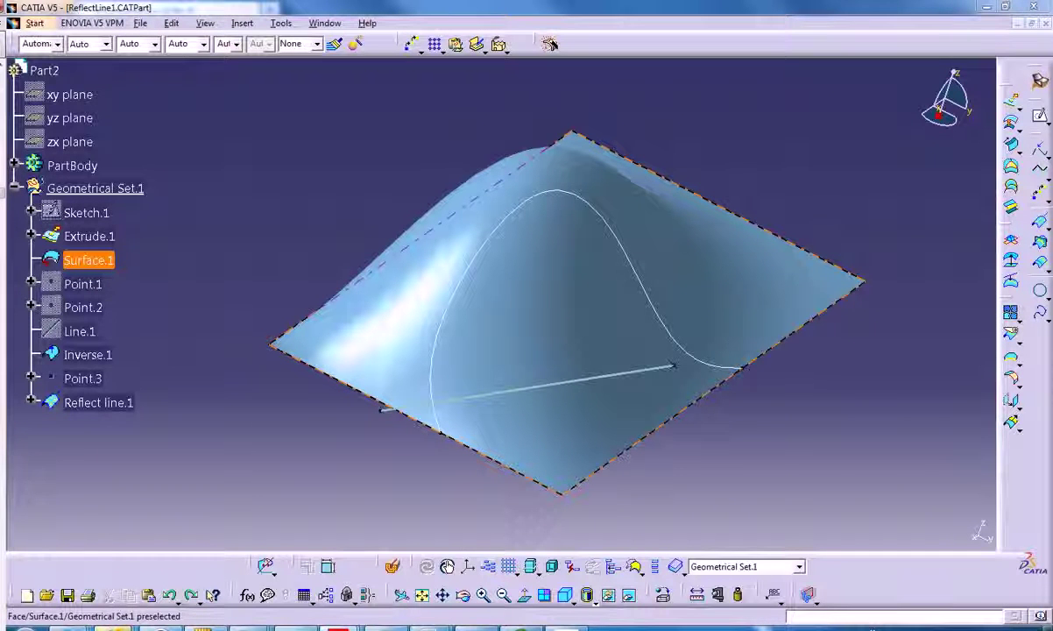
# - Hide the box-shaped Pad.1 solid in the Intersection1 part
pyautogui.click(1042, 247)
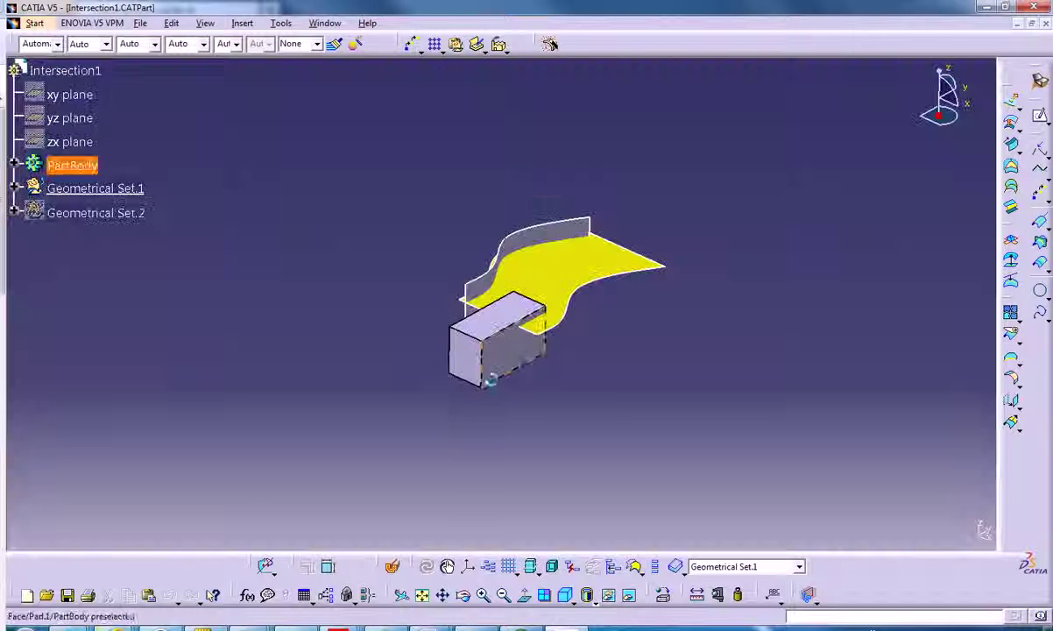
pyautogui.rightClick(492, 359)
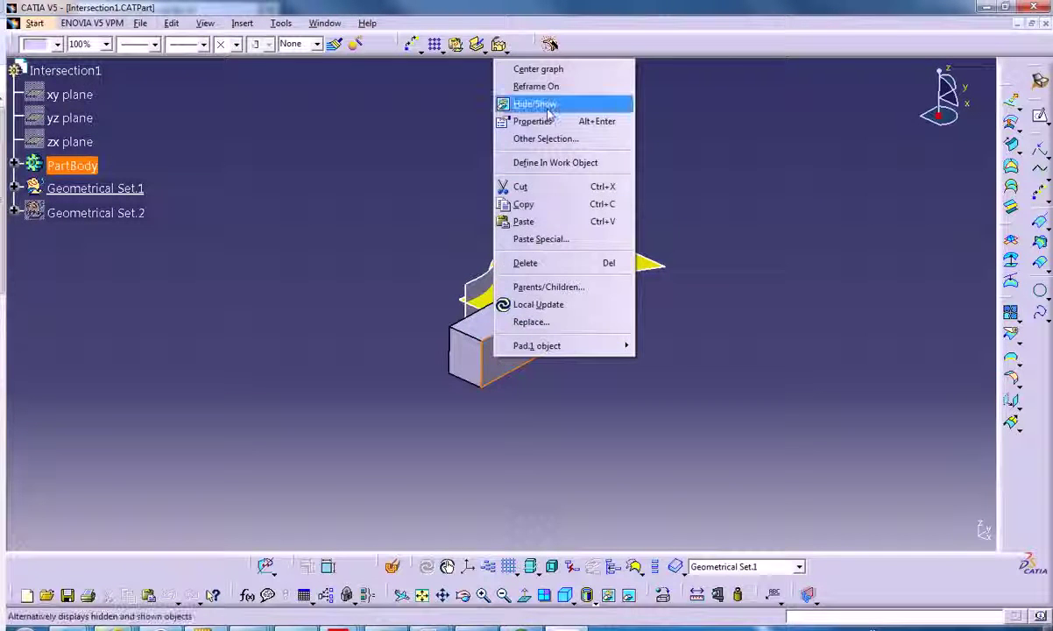
pyautogui.click(545, 107)
pyautogui.middleClick(528, 286)
pyautogui.moveTo(550, 357); pyautogui.dragTo(555, 282, button='middle')
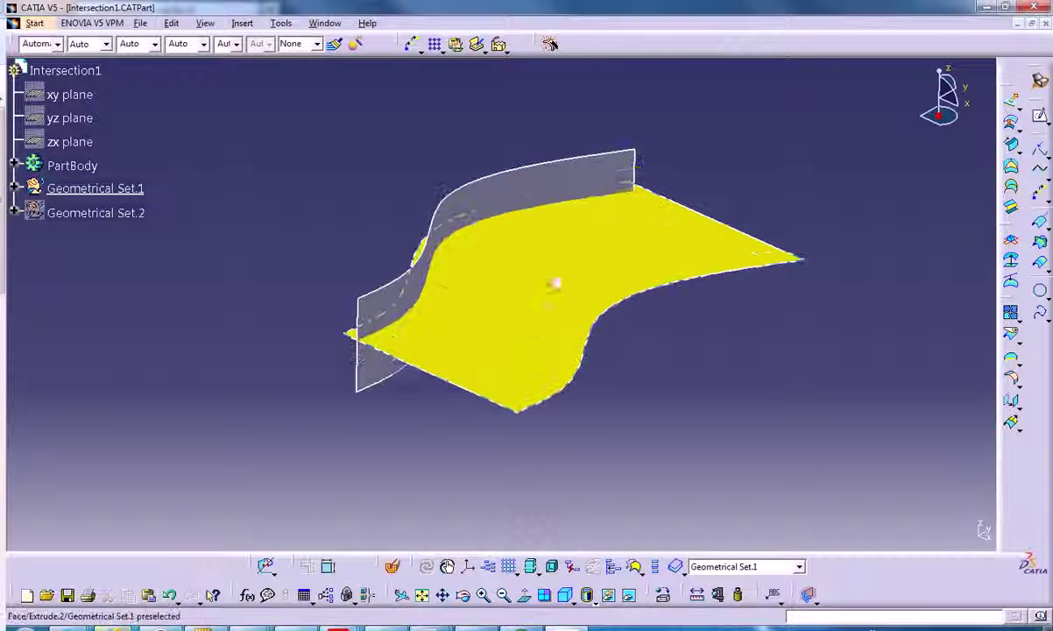
pyautogui.rightClick(510, 329)
pyautogui.click(547, 73)
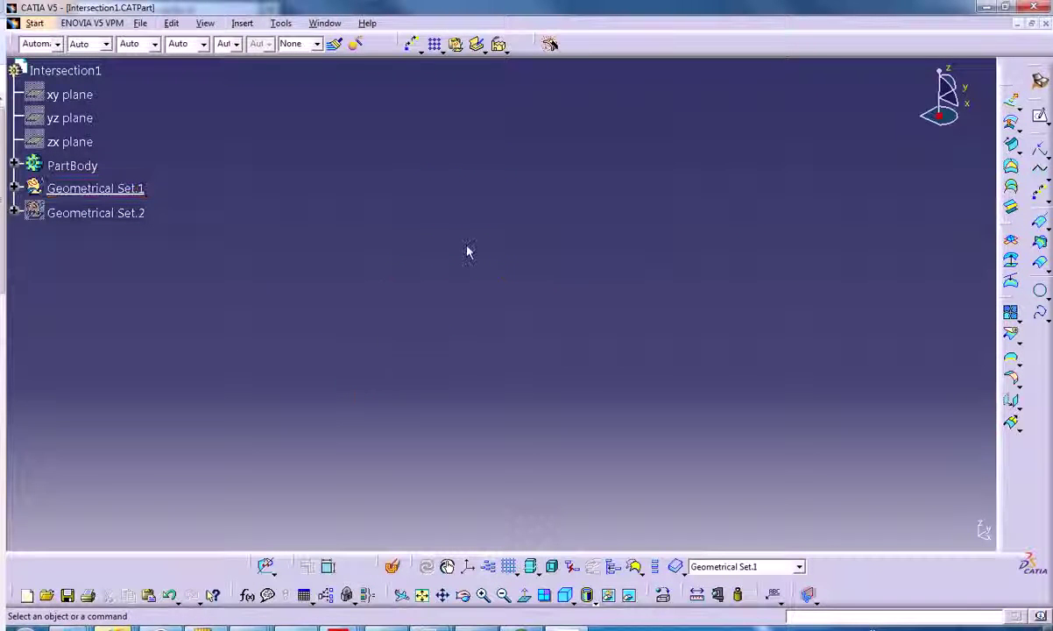
pyautogui.click(171, 594)
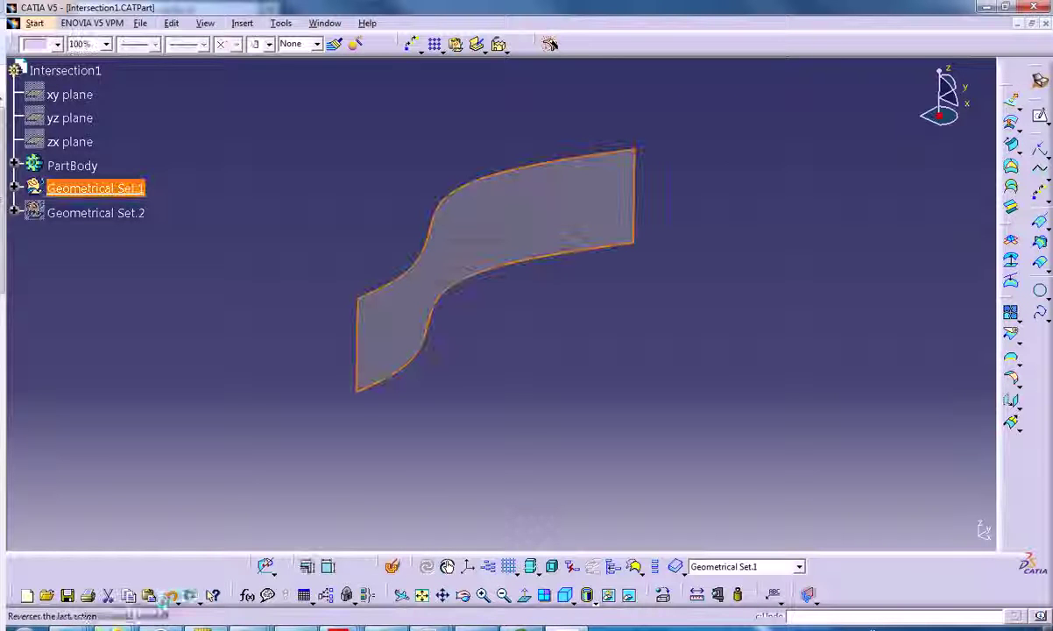
pyautogui.click(172, 594)
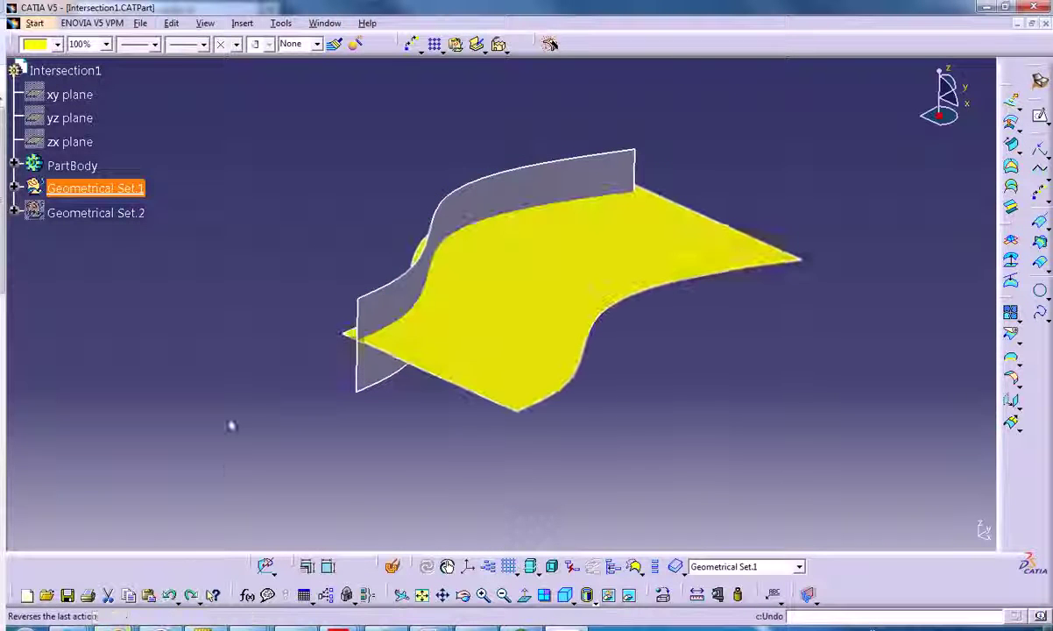